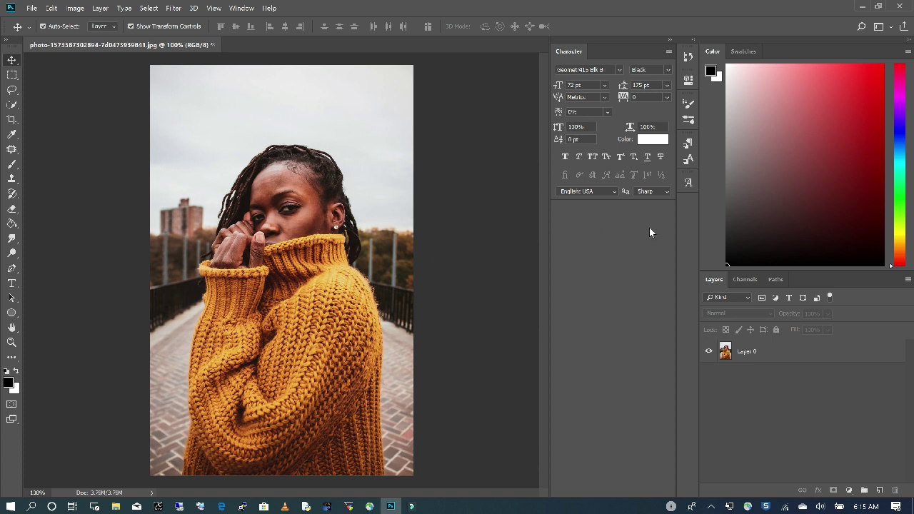
- Pick the Quick Selection tool on Layer 0 with an enlarged brush
click(12, 105)
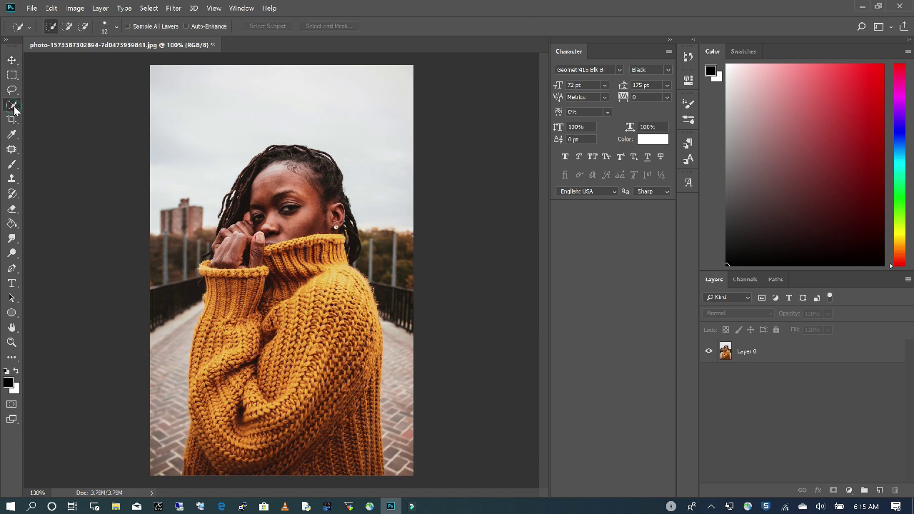
click(757, 352)
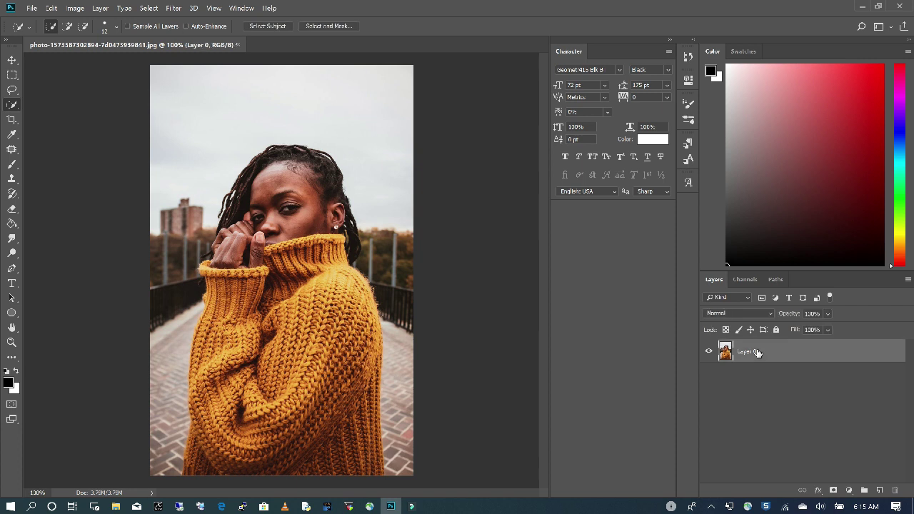
click(116, 28)
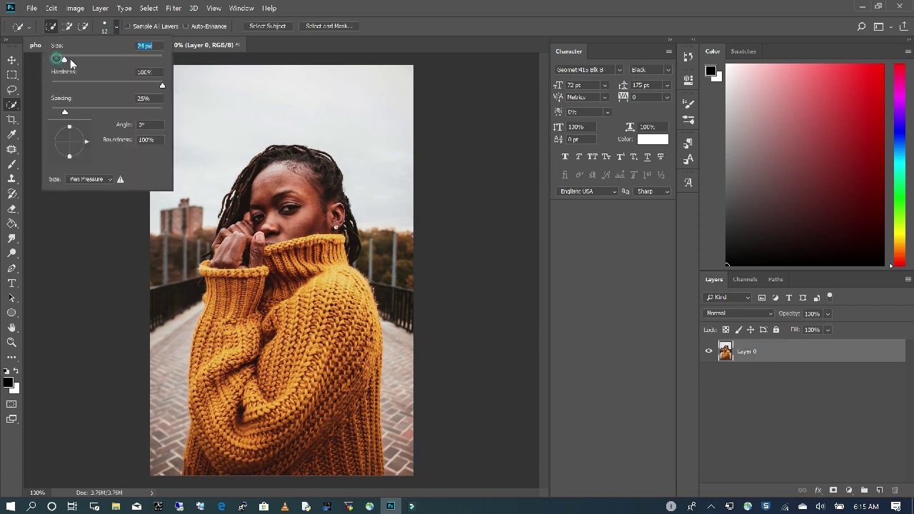
drag(58, 60, 90, 60)
click(294, 263)
- Paint a selection over the sweater's collar, right side and lower-left area
click(330, 248)
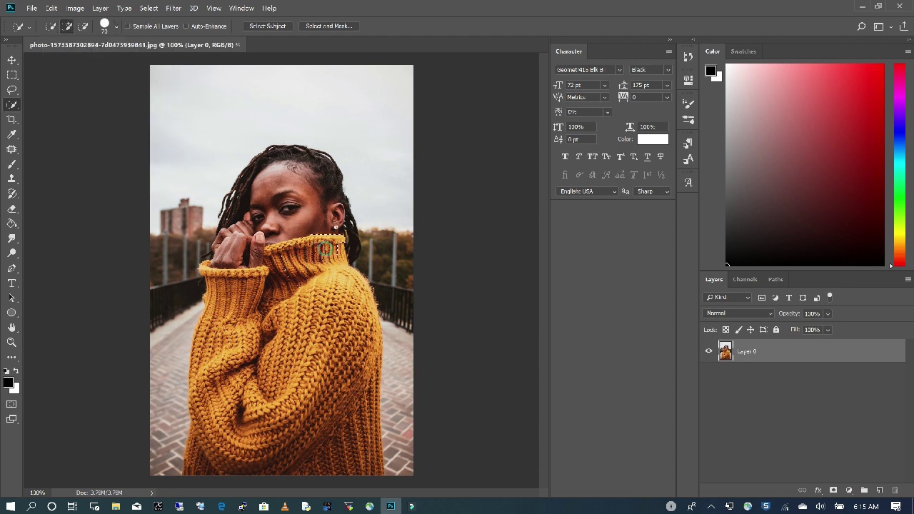
mouse_move(337, 251)
mouse_down()
mouse_move(363, 347)
mouse_move(355, 479)
mouse_up()
mouse_move(293, 460)
mouse_down()
mouse_move(246, 471)
mouse_move(232, 453)
mouse_move(214, 456)
mouse_move(201, 360)
mouse_move(225, 291)
mouse_move(266, 323)
mouse_move(254, 332)
mouse_move(280, 261)
mouse_up()
- Add a Hue/Saturation adjustment layer and shift Hue to turn the sweater magenta
click(849, 490)
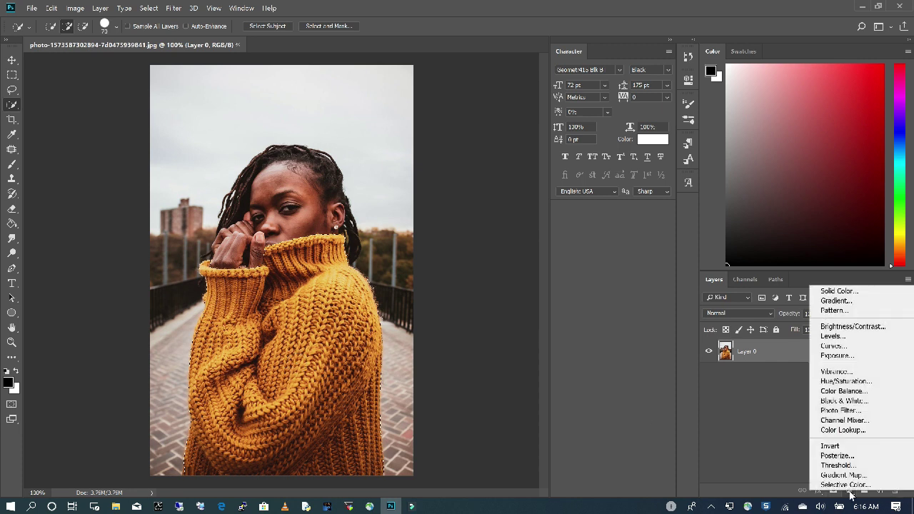
click(854, 382)
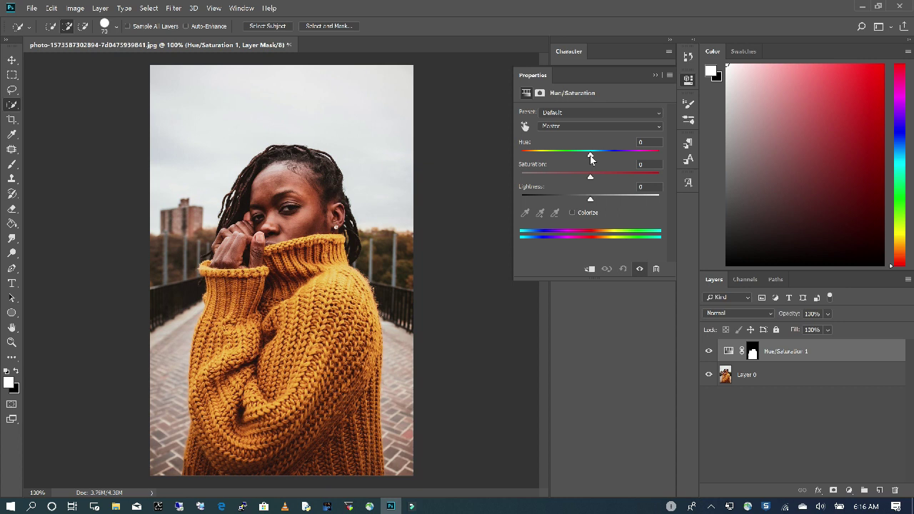
drag(591, 158, 554, 163)
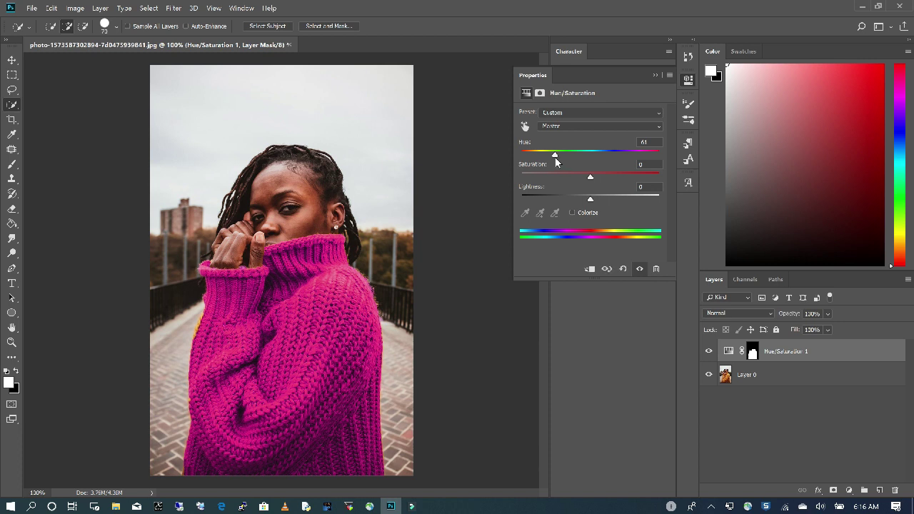
- Try different Saturation and Lightness values, then reset both to 0
key(Tab)
drag(595, 176, 624, 179)
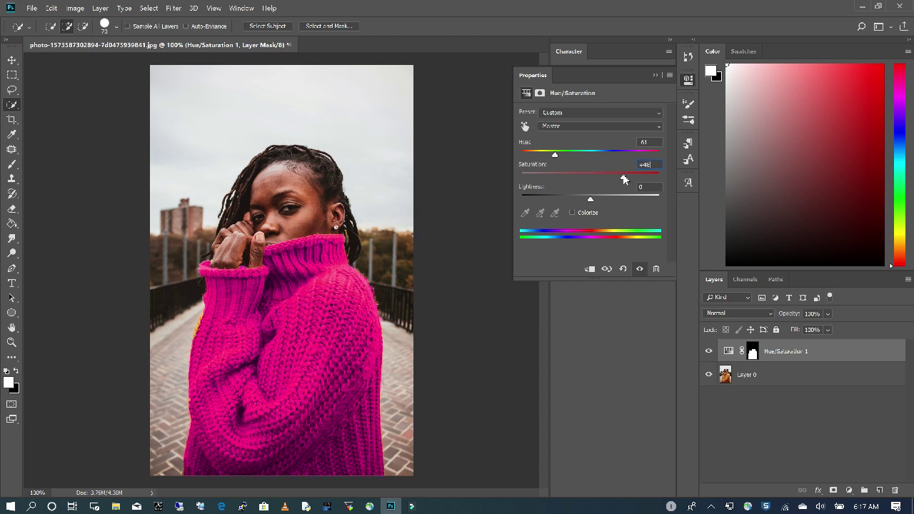
drag(623, 177, 570, 177)
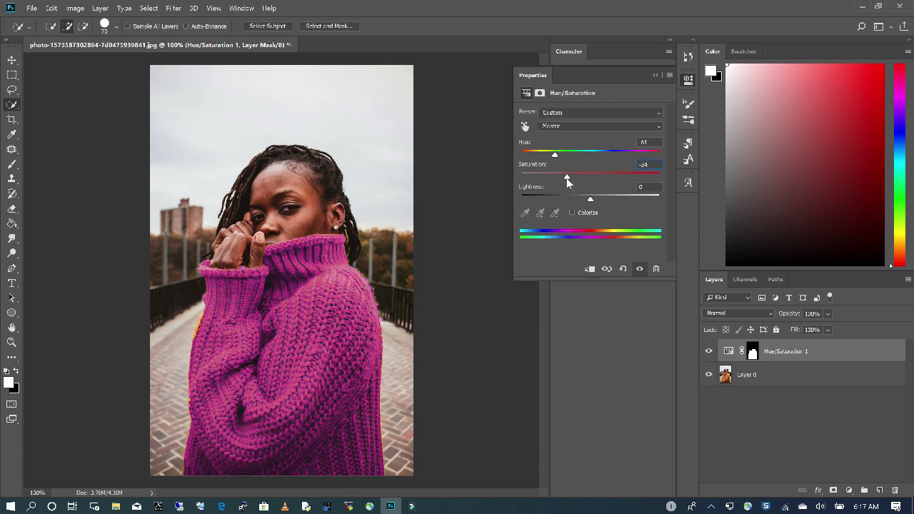
drag(577, 179, 592, 179)
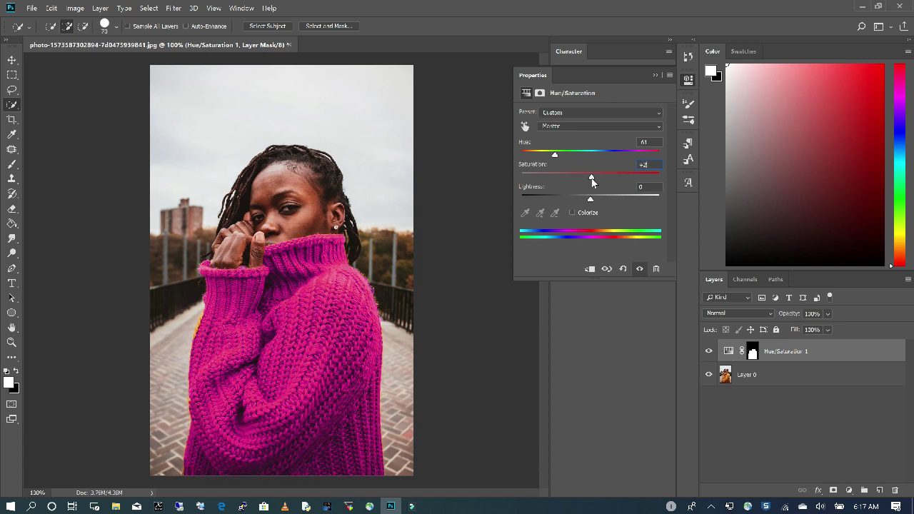
mouse_move(594, 198)
mouse_down()
mouse_move(610, 199)
mouse_move(571, 199)
mouse_up()
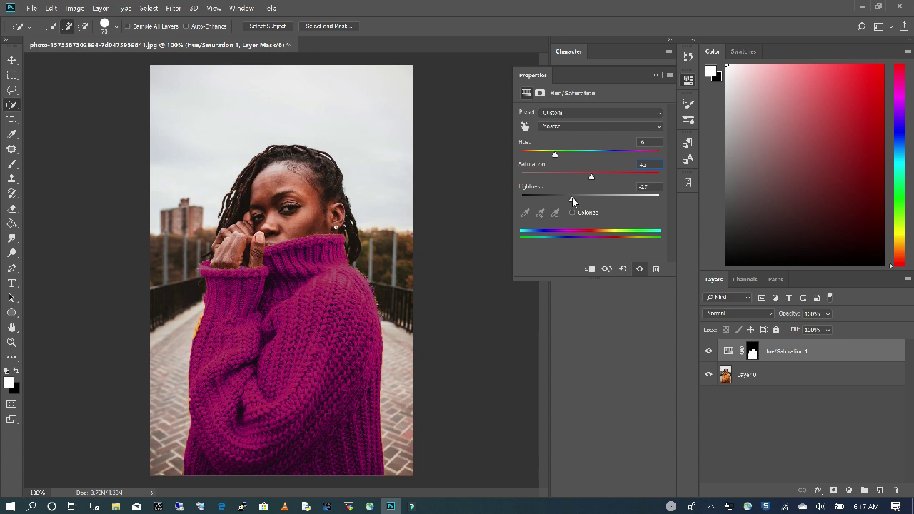
key(Up)
key(Up)
text(0)
key(shift+Tab)
key(Down)
key(Down)
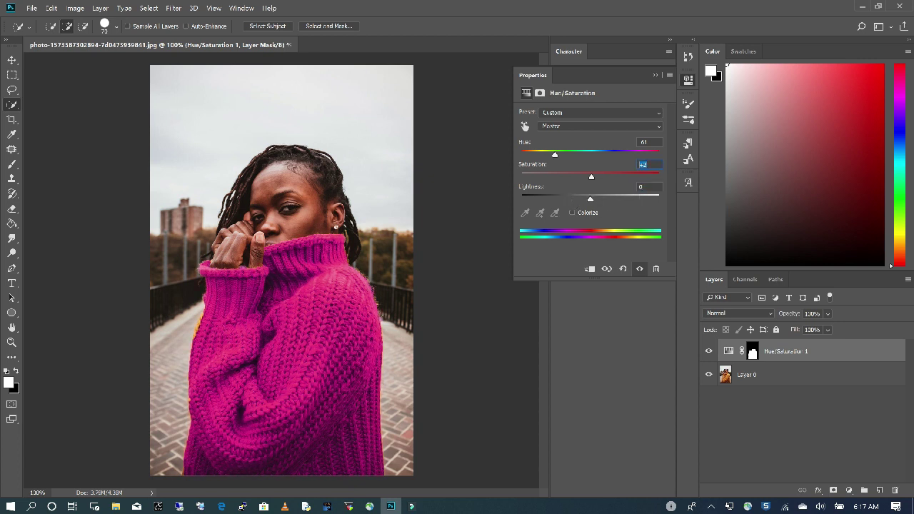
text(0)
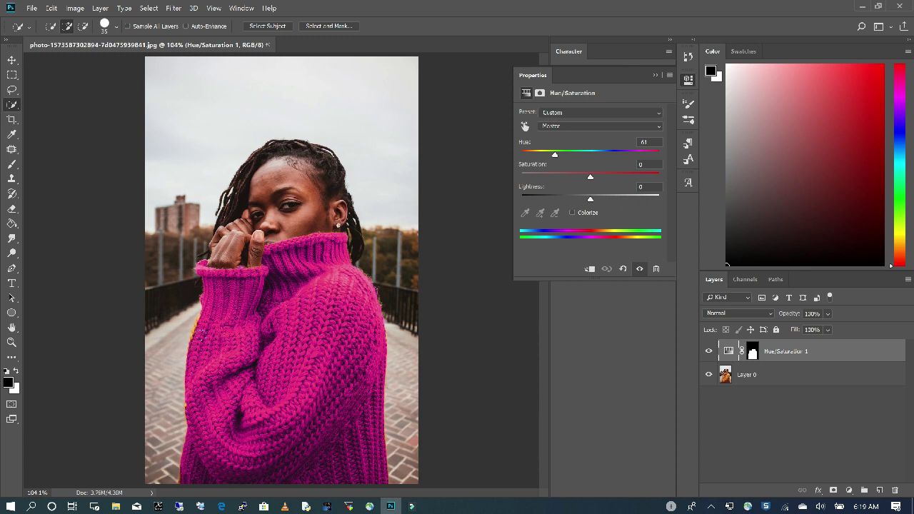
- Zoom in and brush white on the adjustment mask over the sweater's yellow left edge
key(ctrl+i)
click(753, 353)
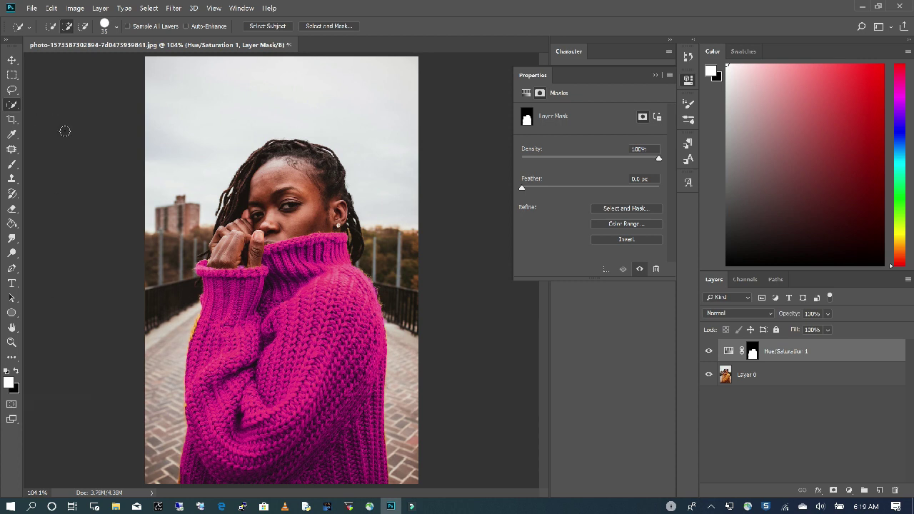
click(12, 166)
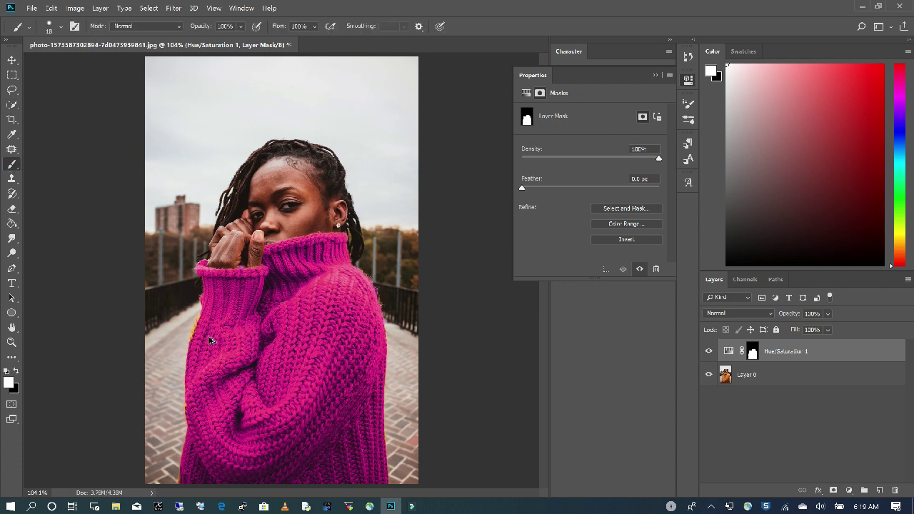
scroll(205, 328, up, 1)
scroll(204, 327, up, 2)
scroll(200, 328, up, 2)
scroll(197, 328, up, 2)
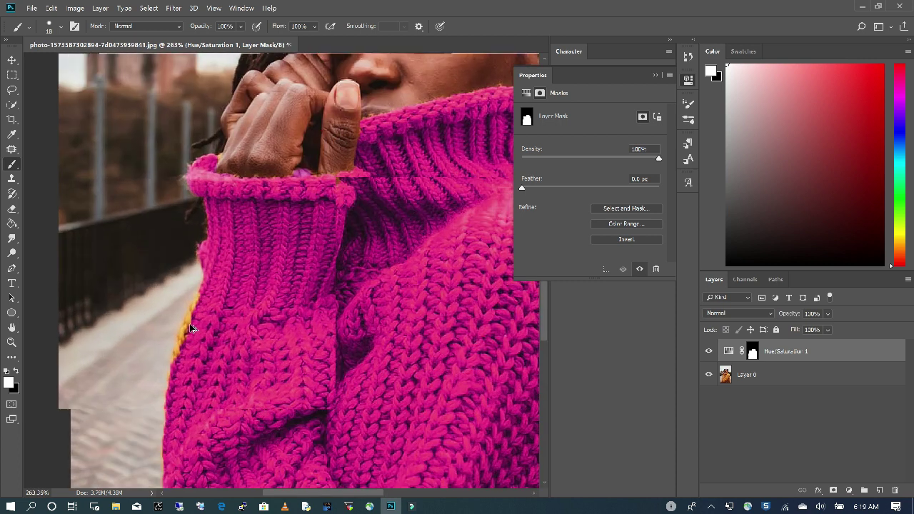
scroll(192, 329, up, 2)
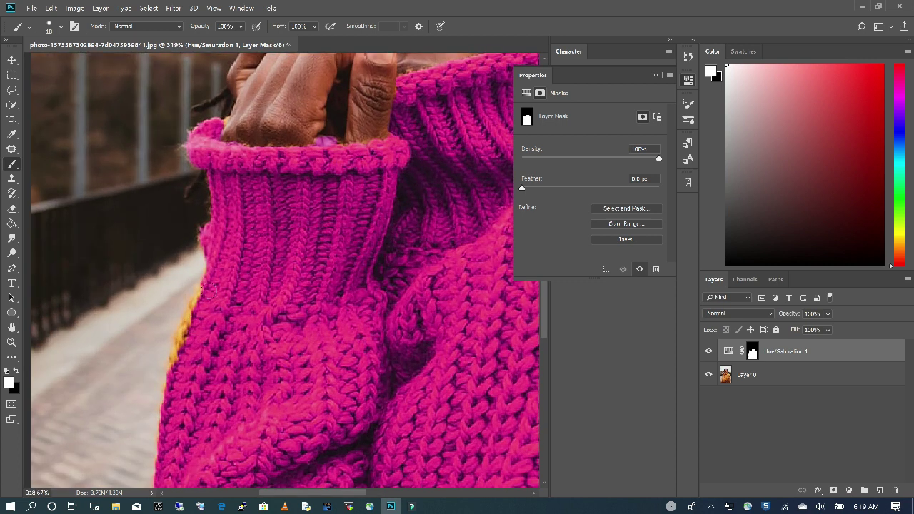
mouse_move(210, 289)
mouse_down()
mouse_move(187, 323)
mouse_move(170, 387)
mouse_up()
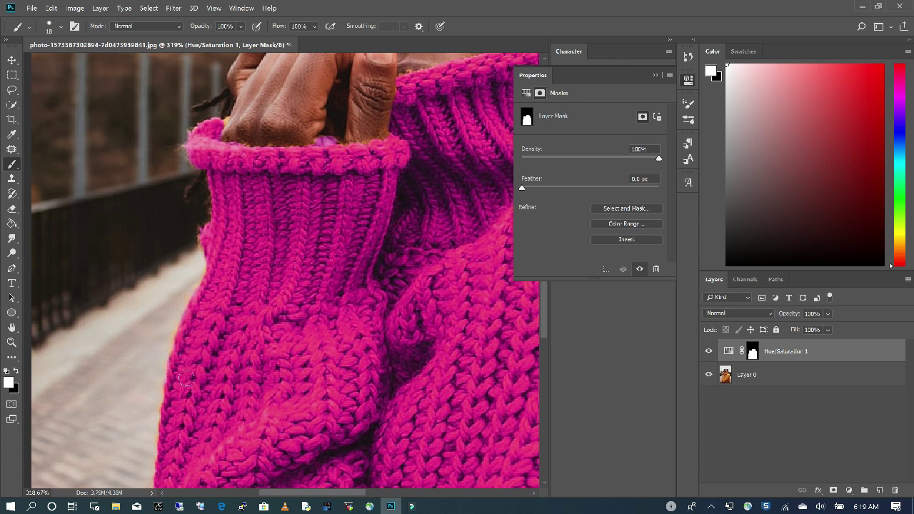
- Paint out the remaining orange fringe along the sweater's lower-left edge
scroll(235, 242, down, 2)
scroll(234, 238, down, 2)
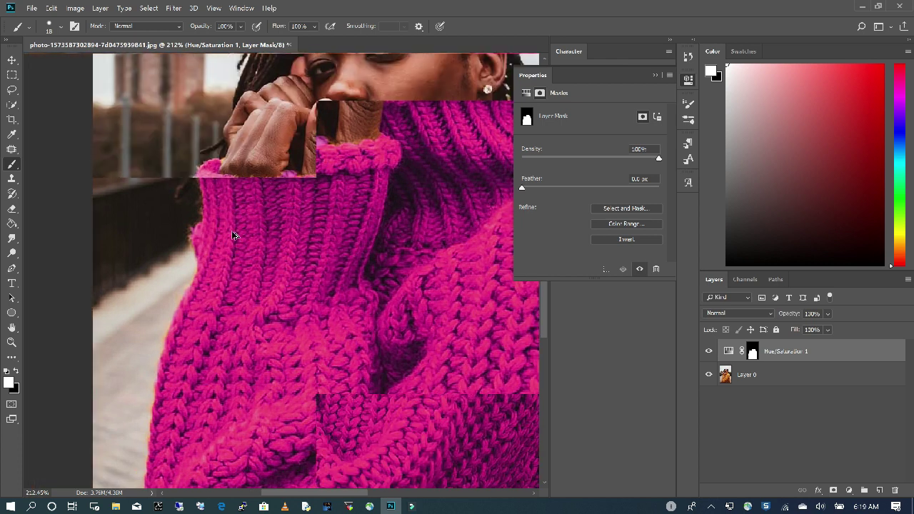
scroll(234, 236, down, 2)
scroll(236, 236, down, 2)
scroll(203, 435, up, 2)
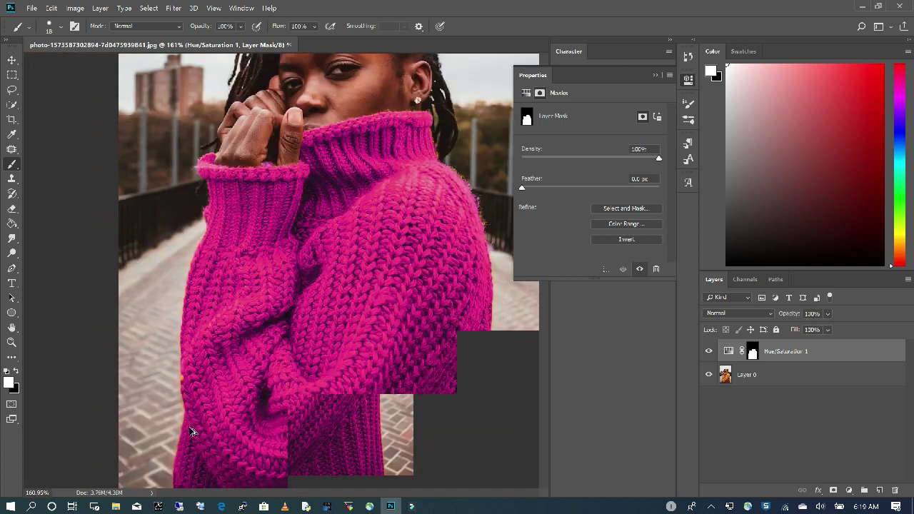
scroll(189, 421, up, 2)
scroll(182, 371, up, 2)
scroll(184, 357, up, 1)
scroll(182, 343, up, 1)
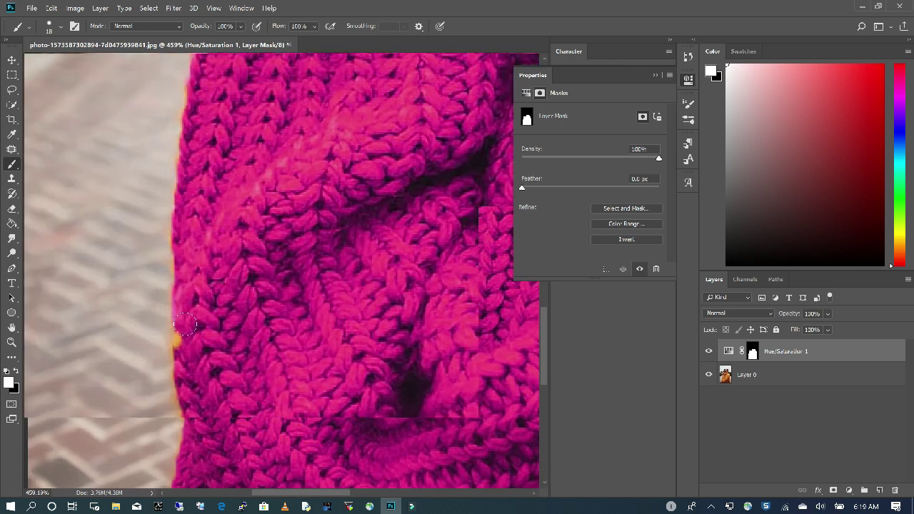
scroll(184, 336, up, 1)
drag(186, 334, 192, 362)
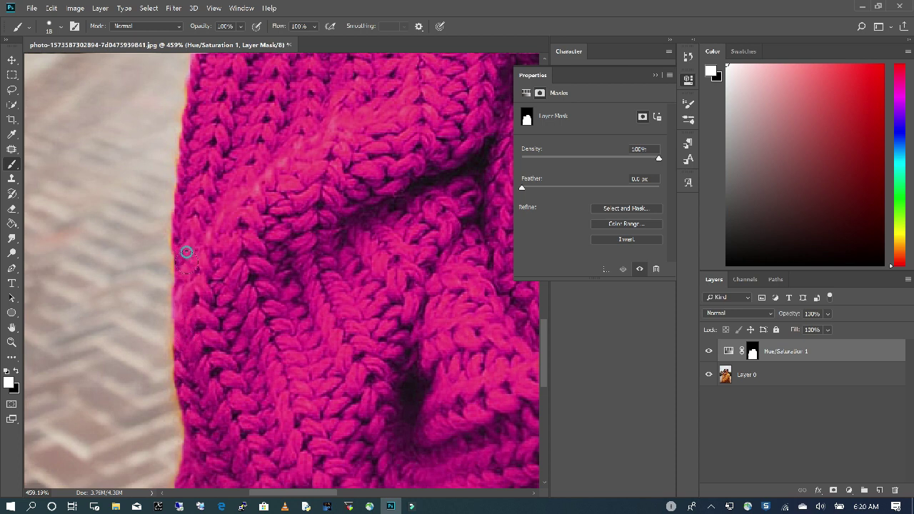
drag(183, 304, 191, 346)
scroll(264, 221, down, 2)
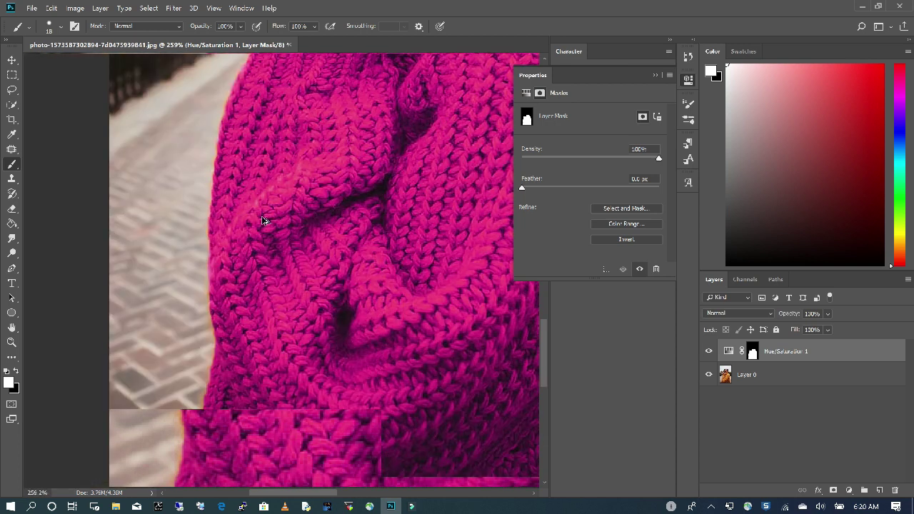
scroll(264, 221, down, 2)
scroll(261, 235, down, 2)
scroll(241, 397, up, 2)
scroll(228, 389, up, 2)
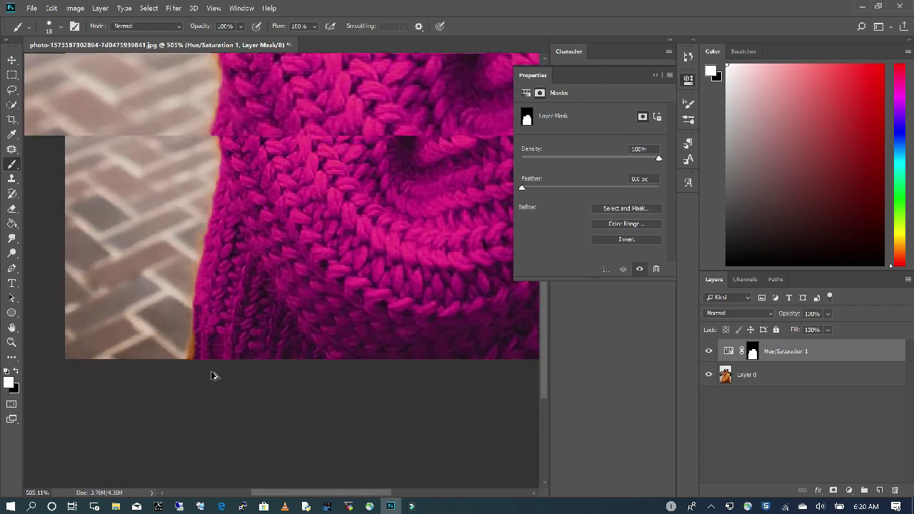
scroll(211, 367, up, 2)
drag(197, 307, 182, 361)
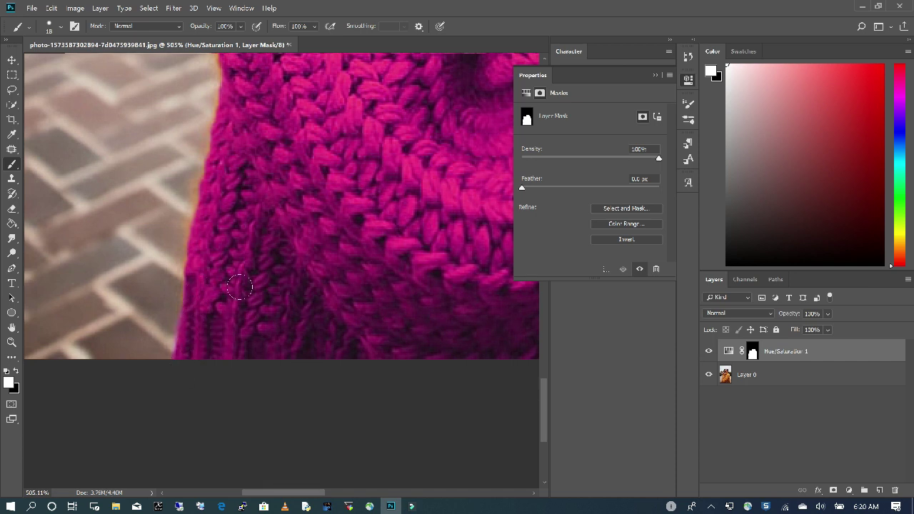
scroll(221, 312, down, 2)
scroll(221, 312, down, 2)
scroll(221, 314, down, 2)
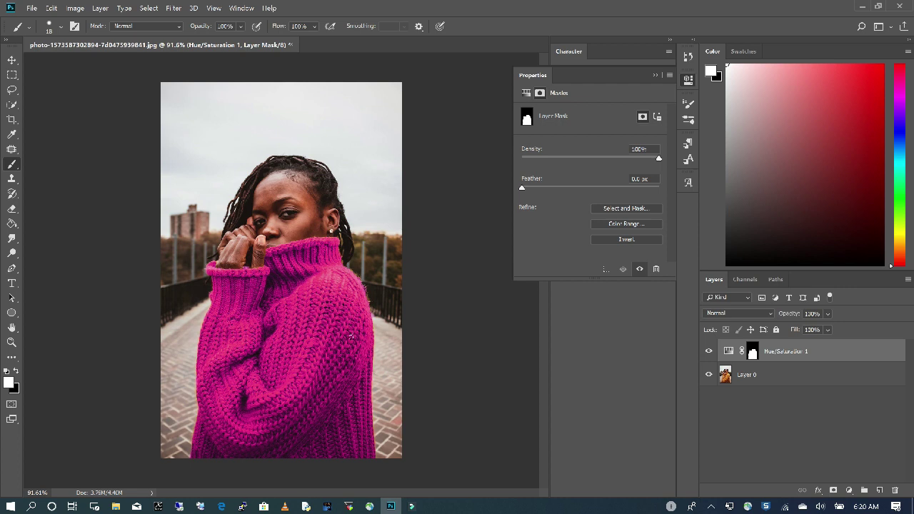
- Duplicate Hue/Saturation 1, hide the original, and set the copy's Hue near +133 for green
scroll(457, 308, up, 1)
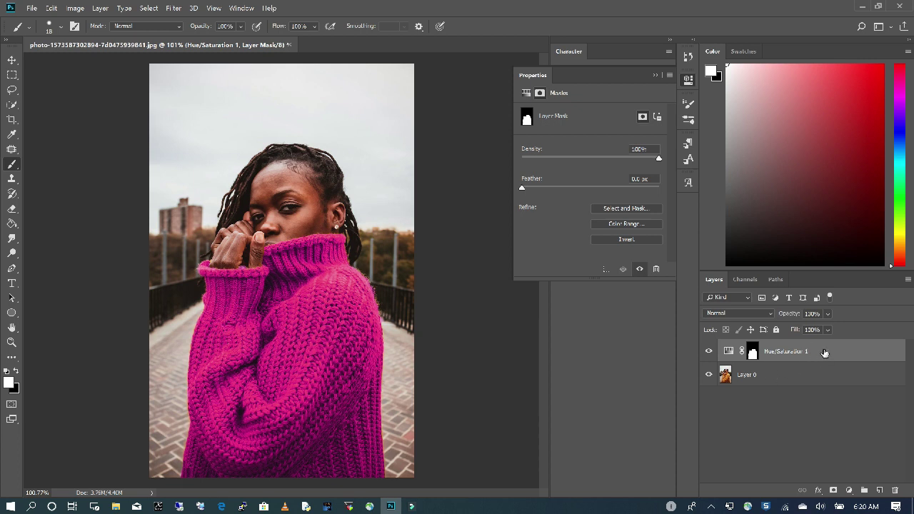
click(825, 352)
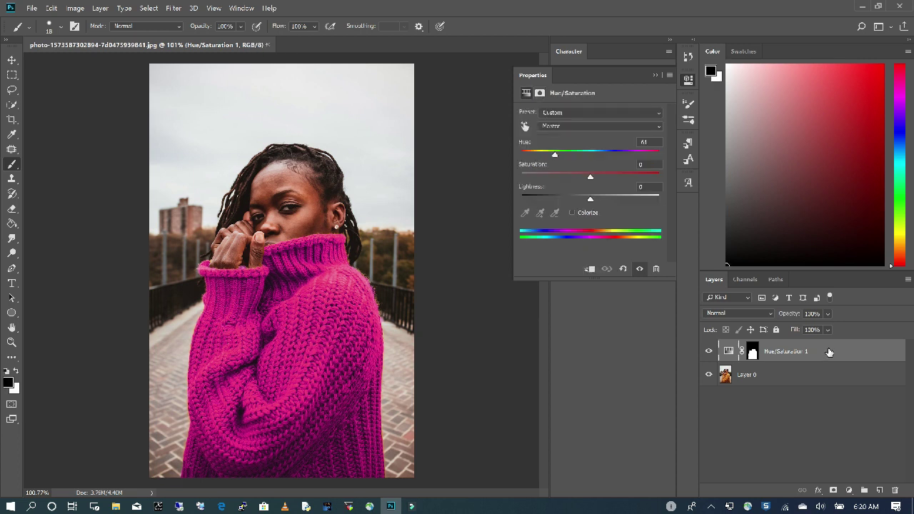
drag(829, 352, 882, 490)
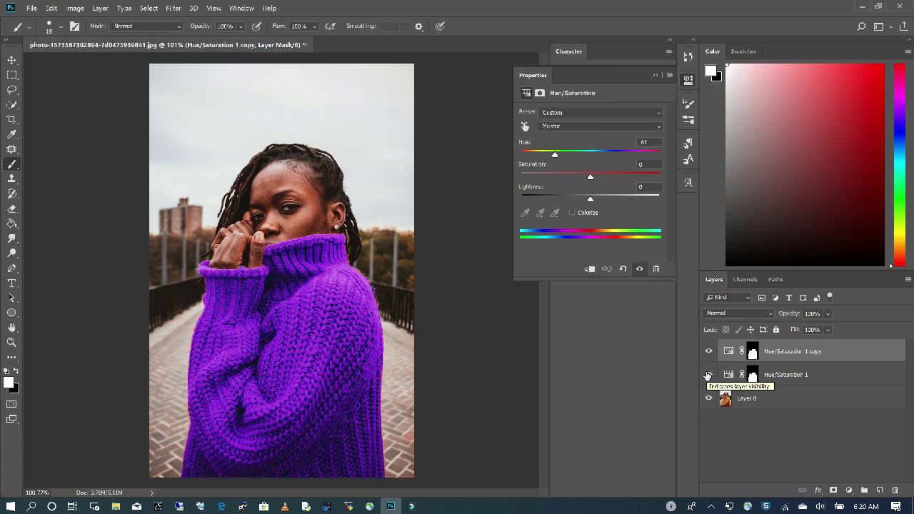
click(709, 375)
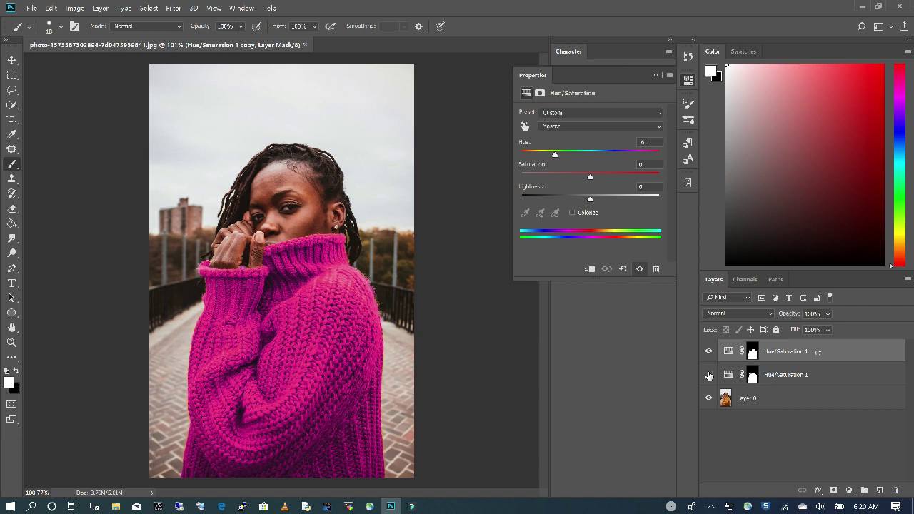
click(727, 353)
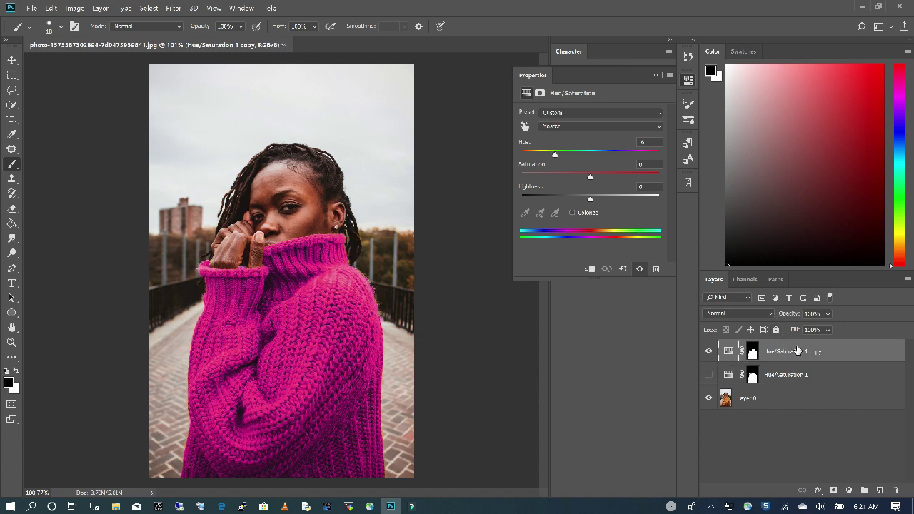
drag(555, 154, 646, 159)
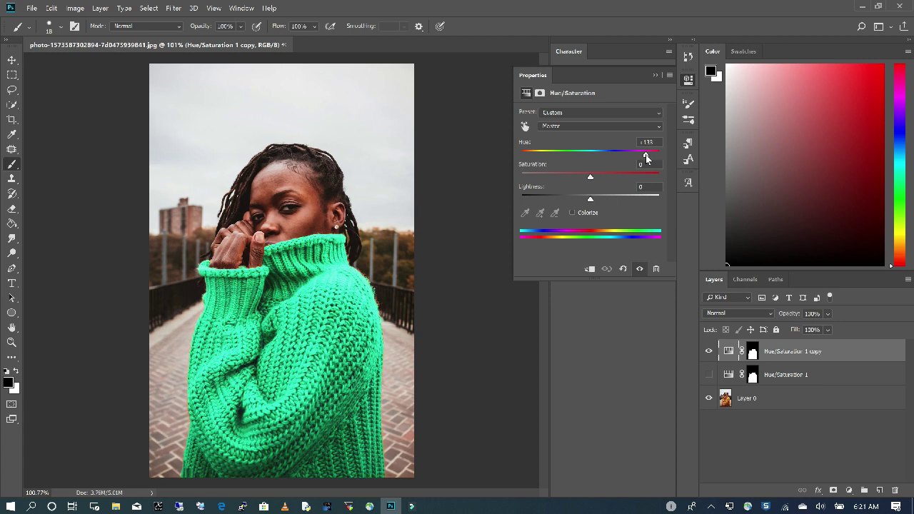
- Duplicate the green copy, hide it, and drag the new layer's Hue left to purple
click(821, 417)
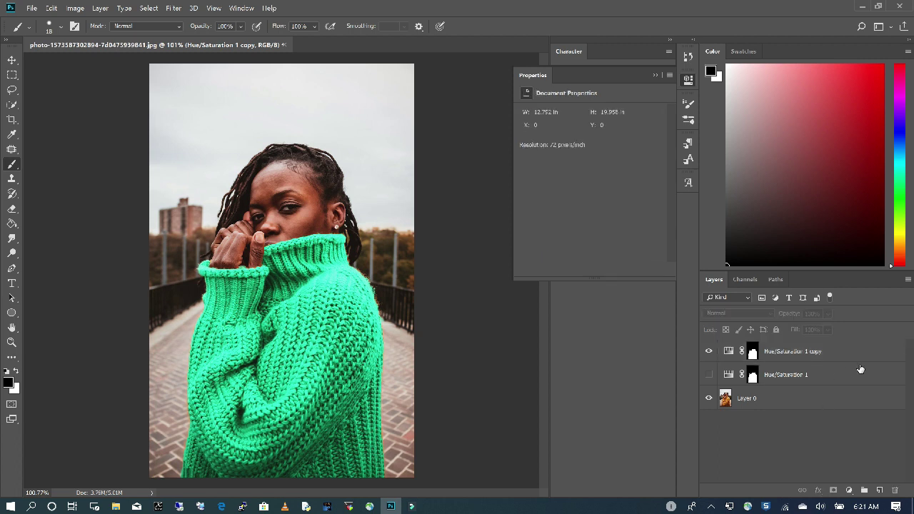
drag(848, 355, 876, 444)
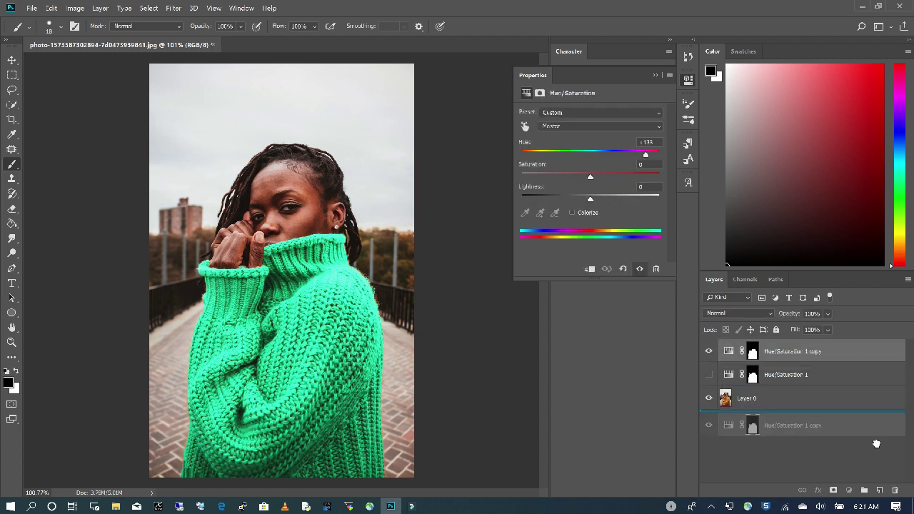
drag(876, 444, 880, 490)
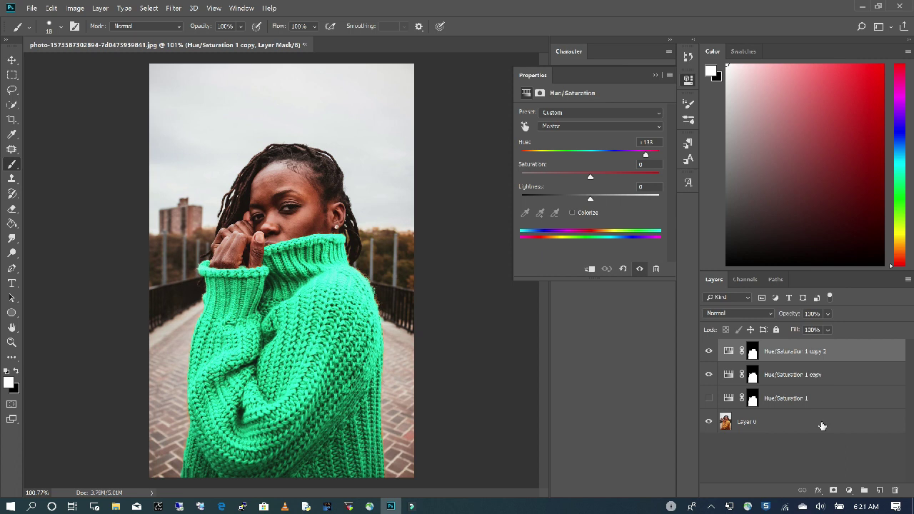
click(709, 374)
drag(645, 154, 532, 171)
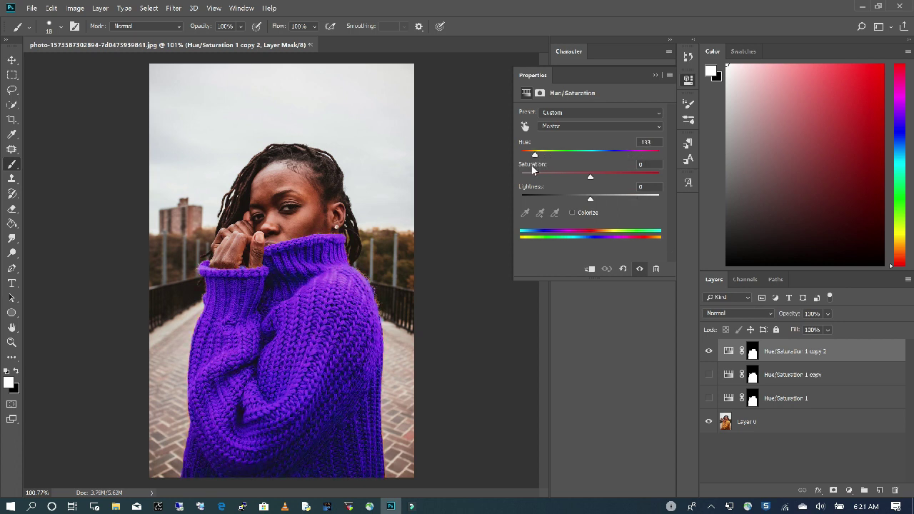